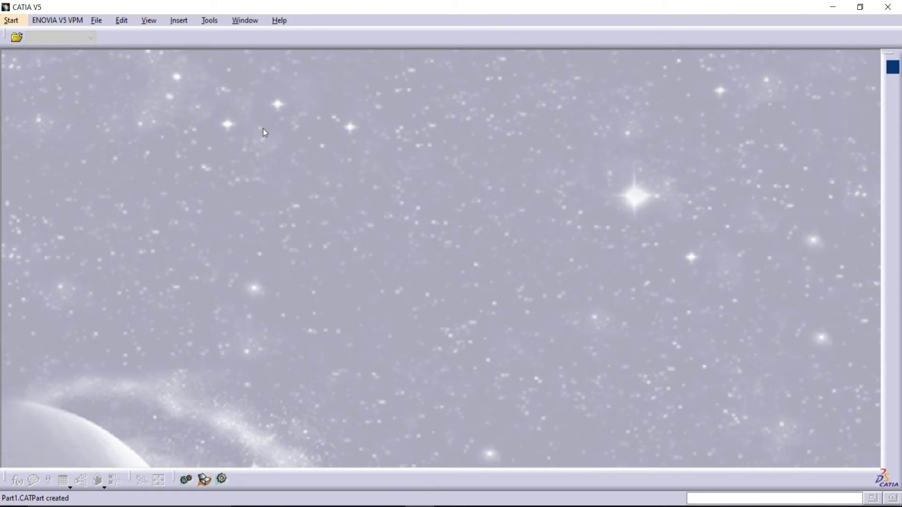
Create a new part, Part1, in the Generative Shape Design workbench.
{"action": "left_click", "coordinate": [11, 21]}
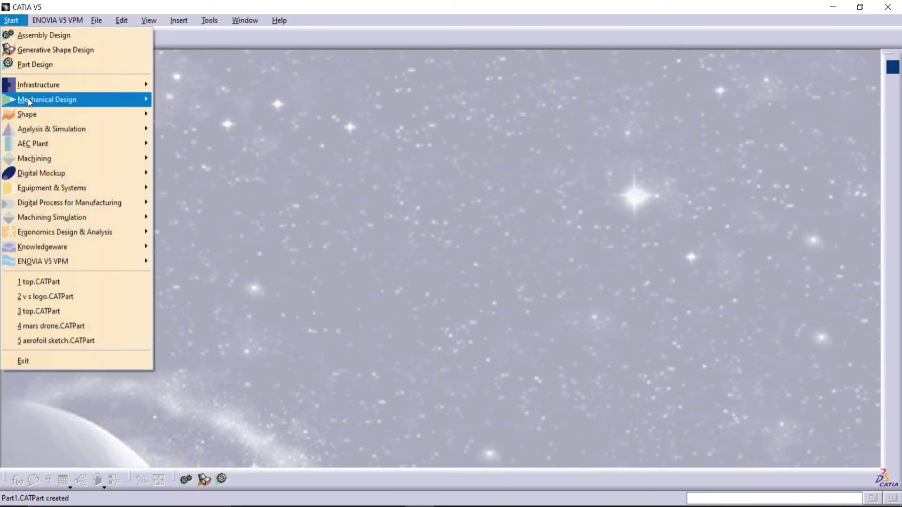
{"action": "mouse_move", "coordinate": [27, 114]}
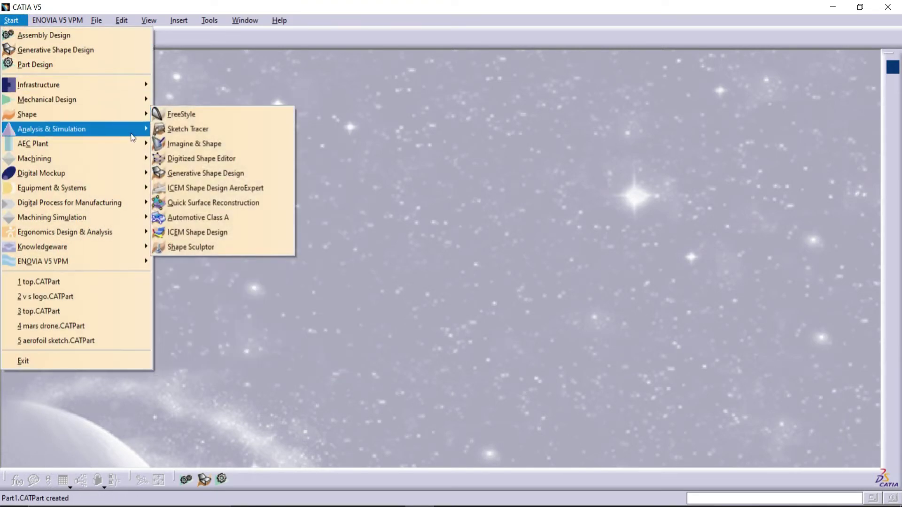
{"action": "left_click", "coordinate": [203, 173]}
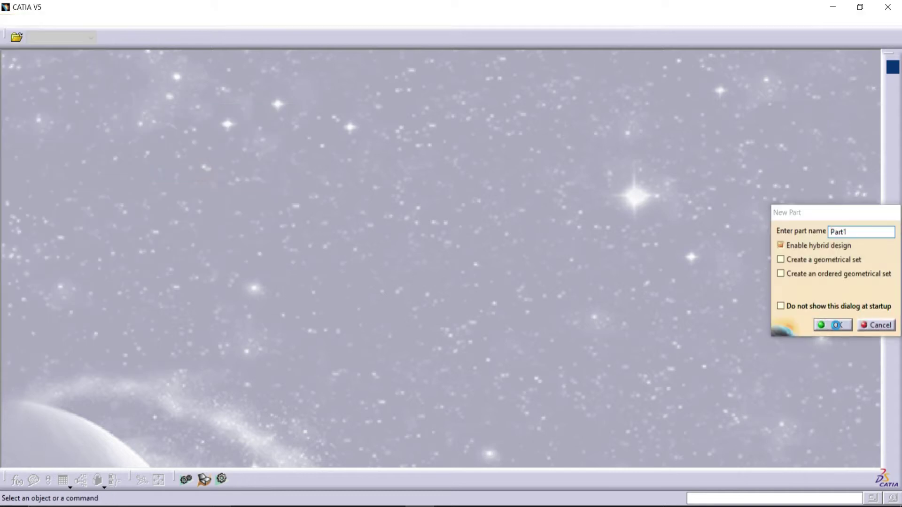
{"action": "key", "text": "Return"}
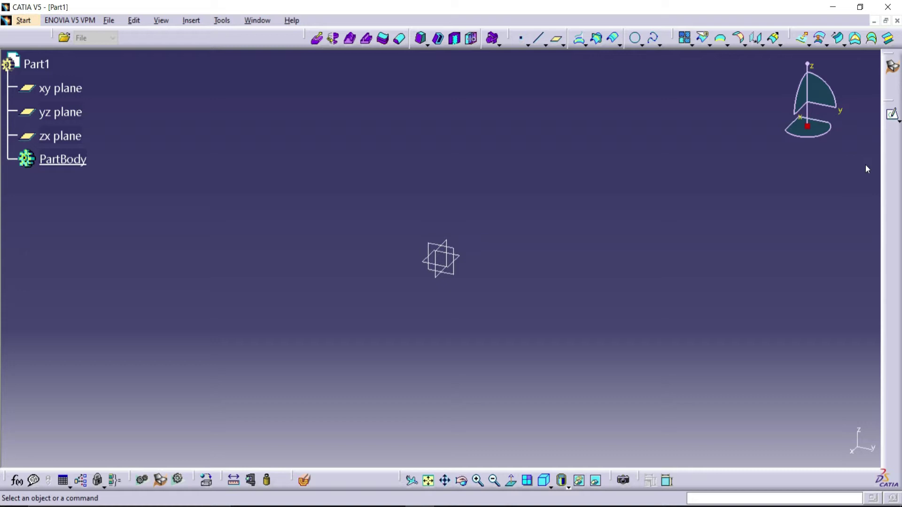
Sketch an arched three-point spline on the zx plane and exit the sketcher.
{"action": "left_click", "coordinate": [892, 114]}
{"action": "left_click", "coordinate": [449, 242]}
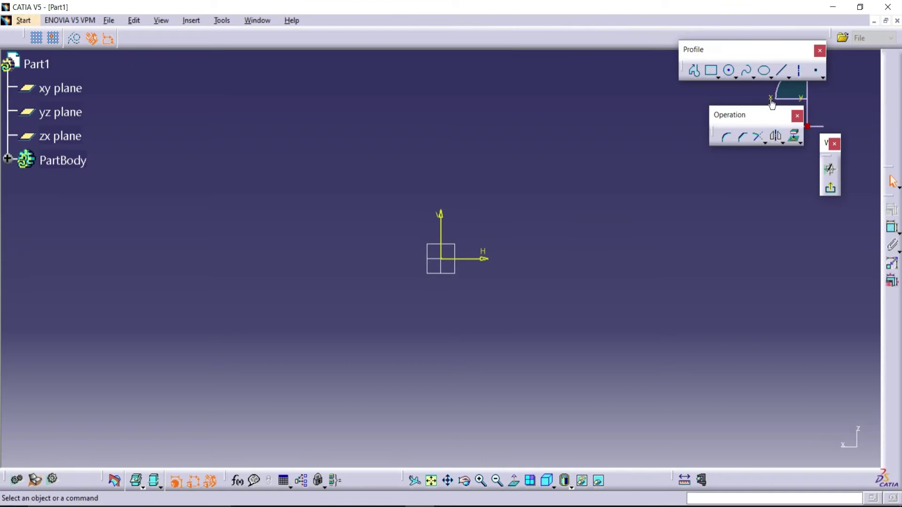
{"action": "left_click", "coordinate": [747, 70]}
{"action": "left_click", "coordinate": [187, 326]}
{"action": "left_click", "coordinate": [324, 197]}
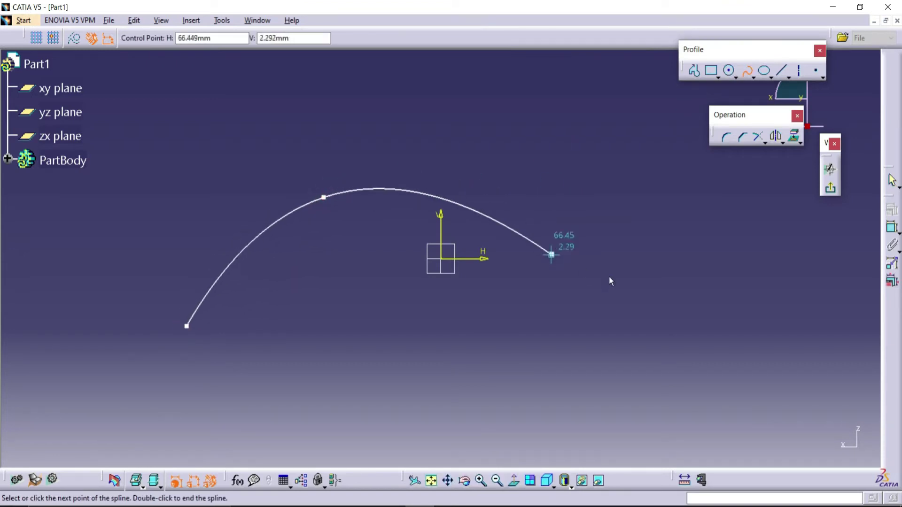
{"action": "left_click", "coordinate": [739, 402]}
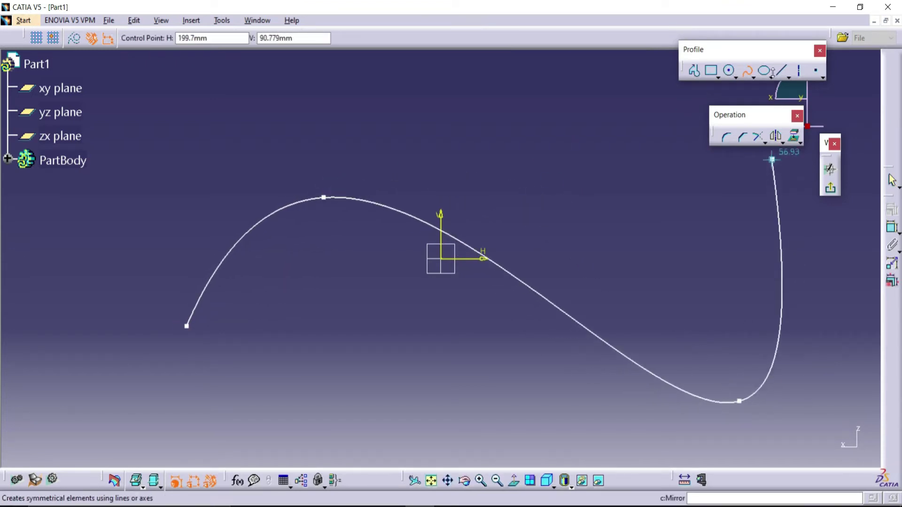
{"action": "left_click", "coordinate": [747, 70]}
{"action": "left_click", "coordinate": [831, 188]}
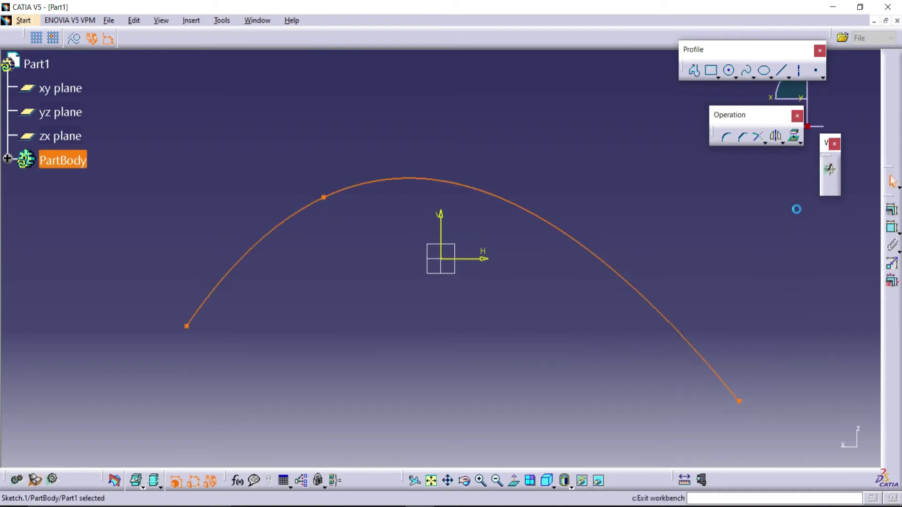
{"action": "left_click", "coordinate": [478, 313]}
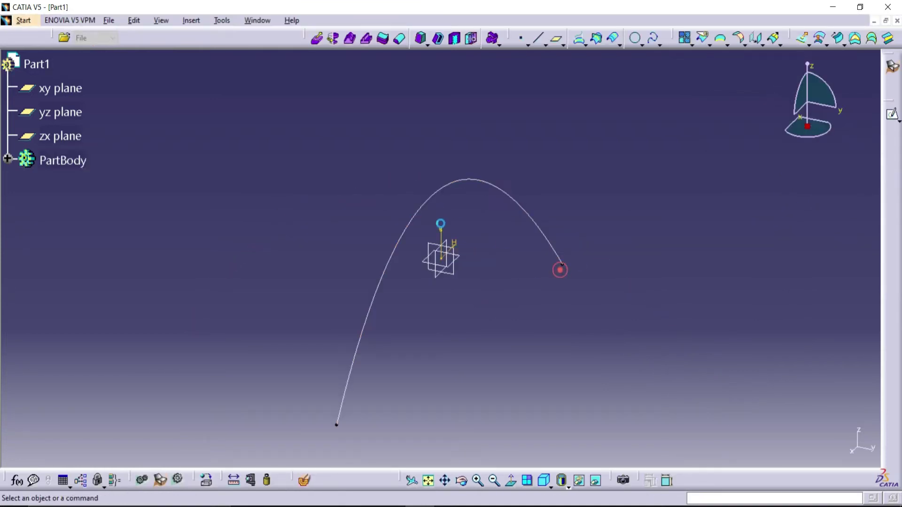
Create a plane offset 50mm from the zx plane.
{"action": "left_click", "coordinate": [558, 41]}
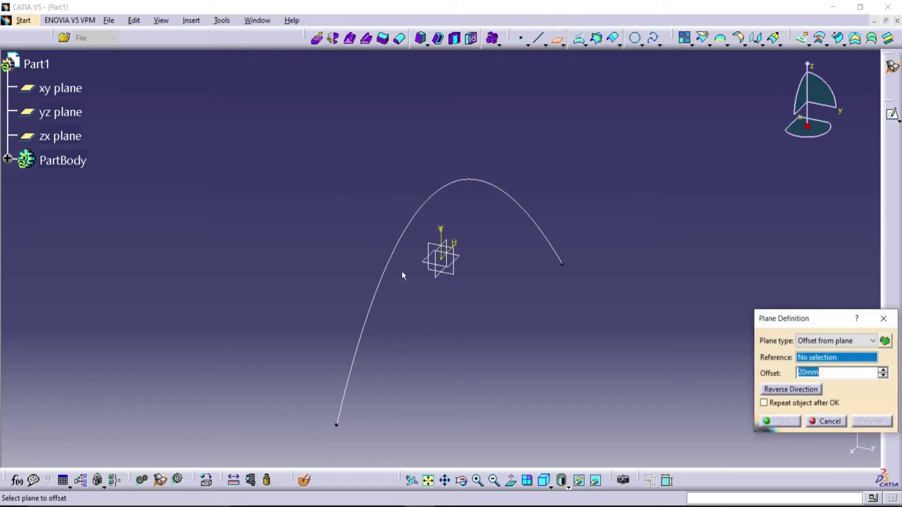
{"action": "left_click", "coordinate": [440, 272]}
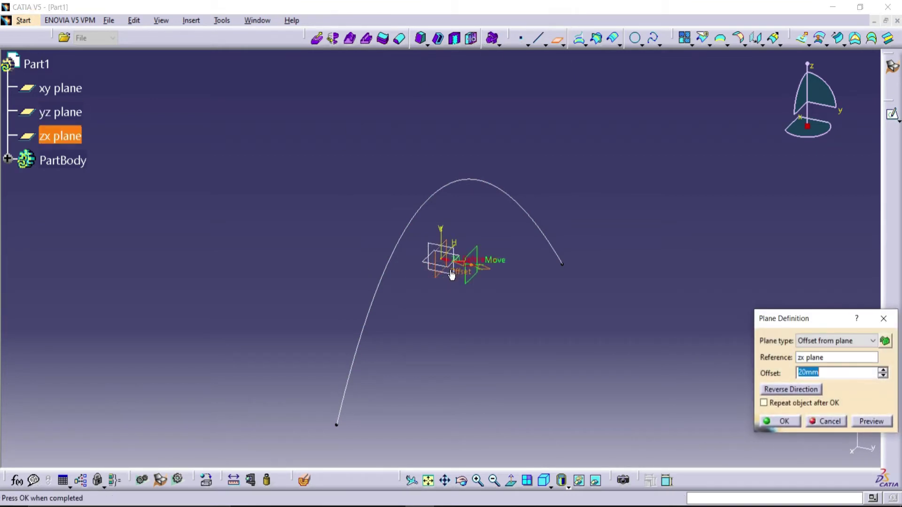
{"action": "type", "text": "50"}
{"action": "left_click", "coordinate": [783, 422]}
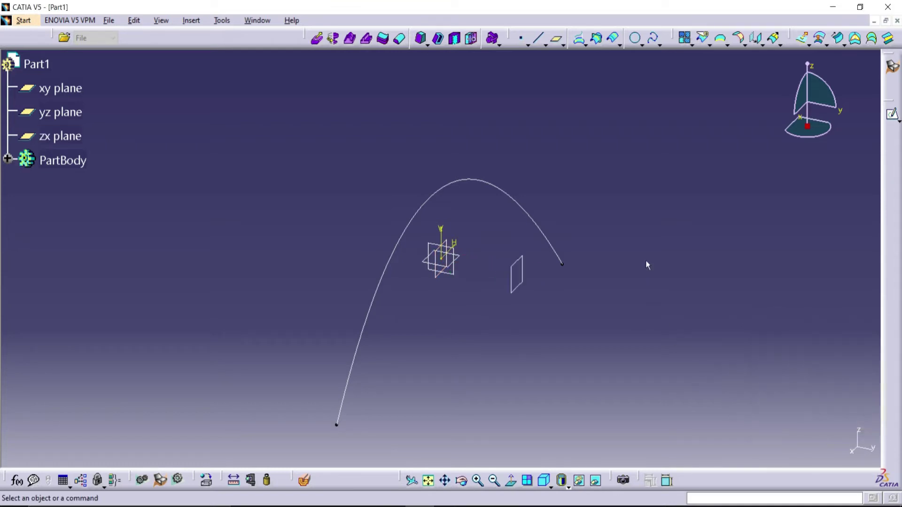
On the 50mm plane, sketch a U-shaped spline that dips in the middle, then exit the sketcher.
{"action": "left_click", "coordinate": [892, 114]}
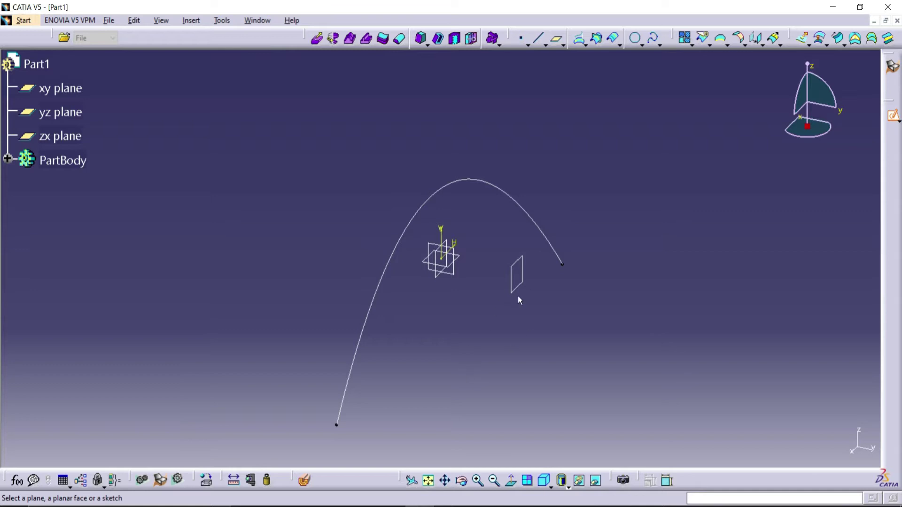
{"action": "left_click", "coordinate": [519, 284]}
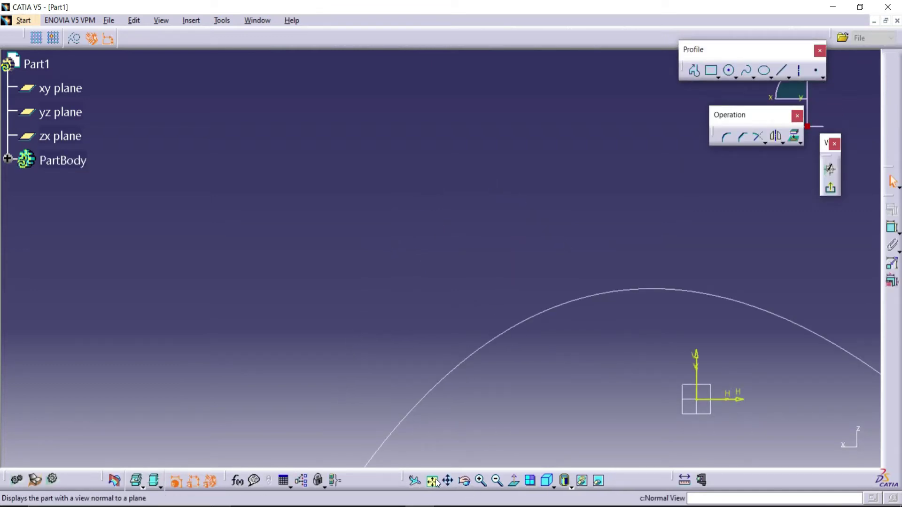
{"action": "left_click", "coordinate": [513, 480]}
{"action": "left_click", "coordinate": [747, 73]}
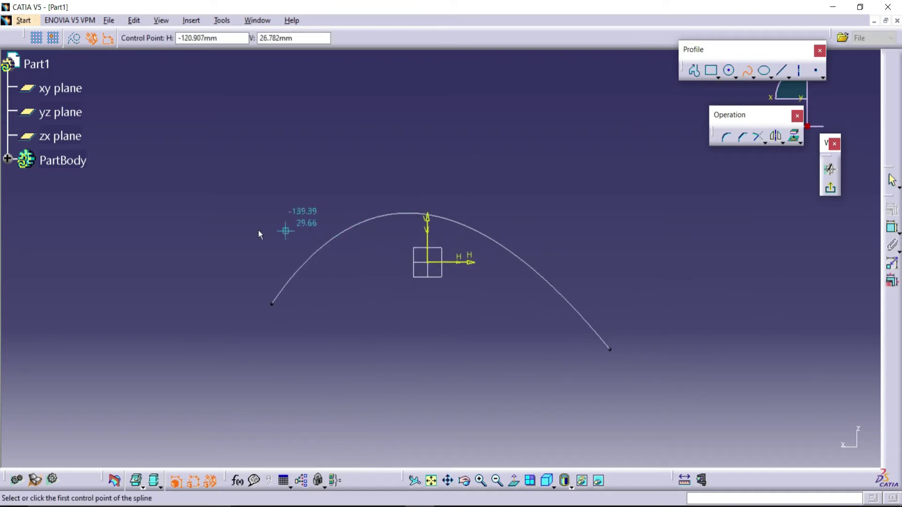
{"action": "left_click", "coordinate": [257, 231]}
{"action": "left_click", "coordinate": [351, 398]}
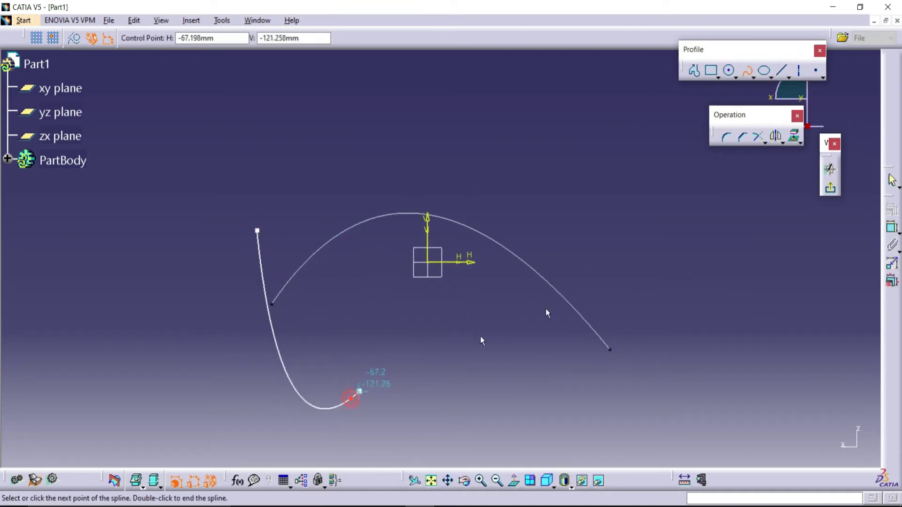
{"action": "left_click", "coordinate": [706, 167]}
{"action": "double_click", "coordinate": [747, 84]}
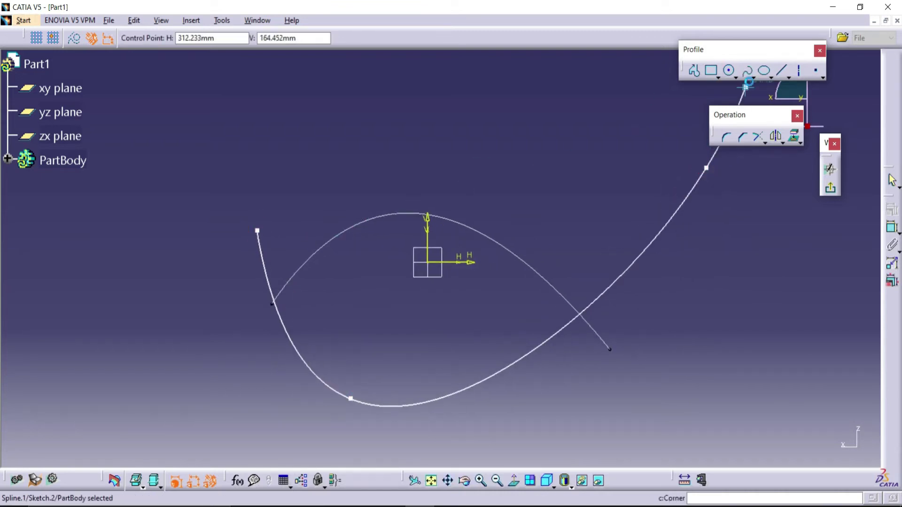
{"action": "left_click", "coordinate": [830, 188]}
{"action": "left_click", "coordinate": [670, 260]}
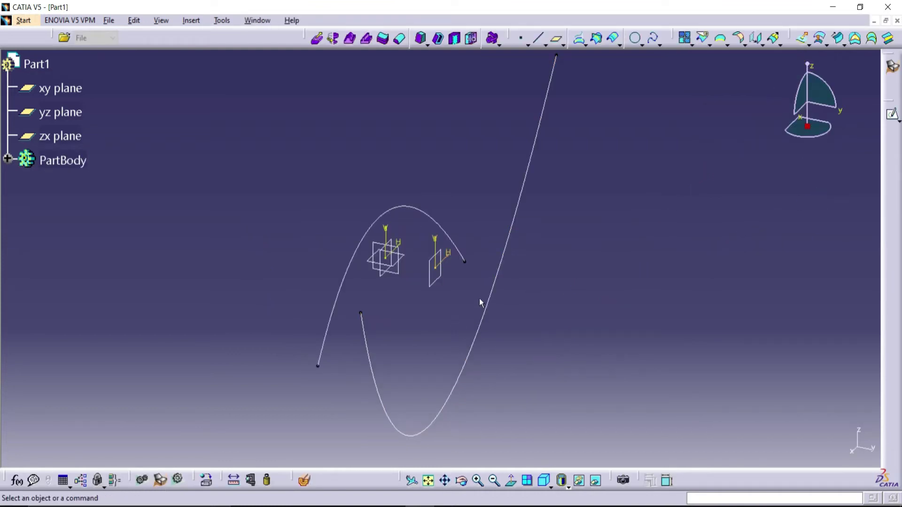
Create a plane offset 150mm from the zx plane.
{"action": "left_click", "coordinate": [556, 43]}
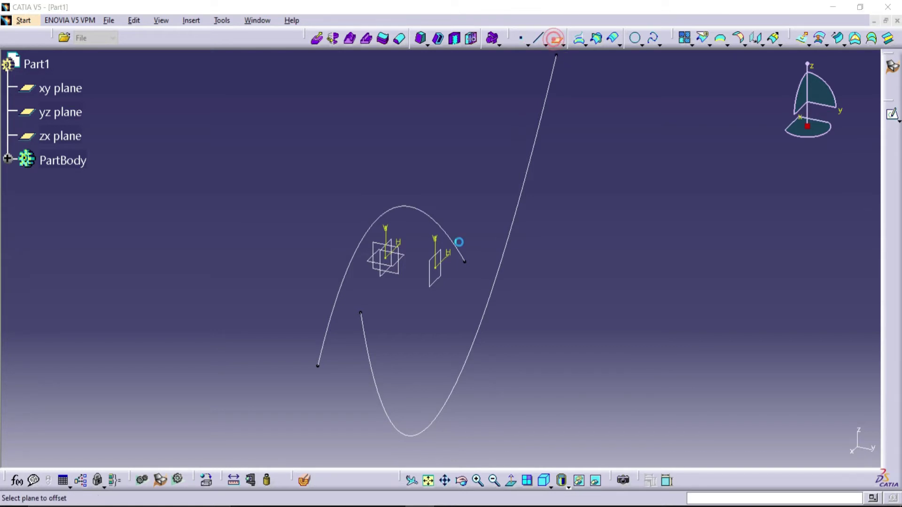
{"action": "left_click", "coordinate": [385, 278]}
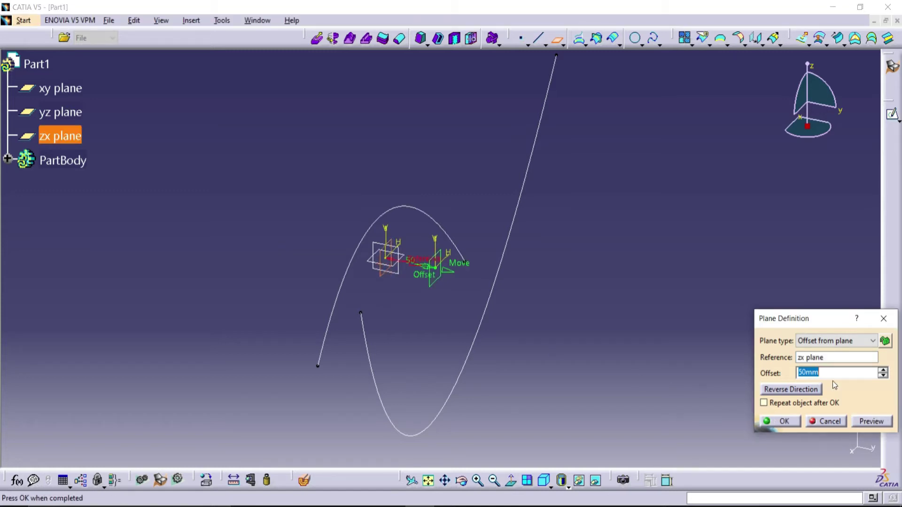
{"action": "type", "text": "150"}
{"action": "left_click", "coordinate": [783, 421]}
Start a sketch on the 150mm plane and place three spline points, left to lower right.
{"action": "left_click", "coordinate": [678, 317]}
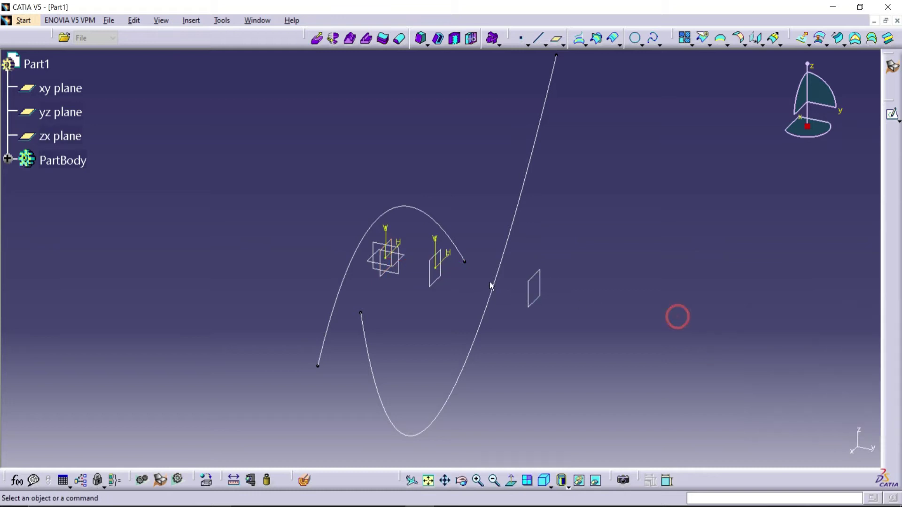
{"action": "left_click", "coordinate": [529, 284]}
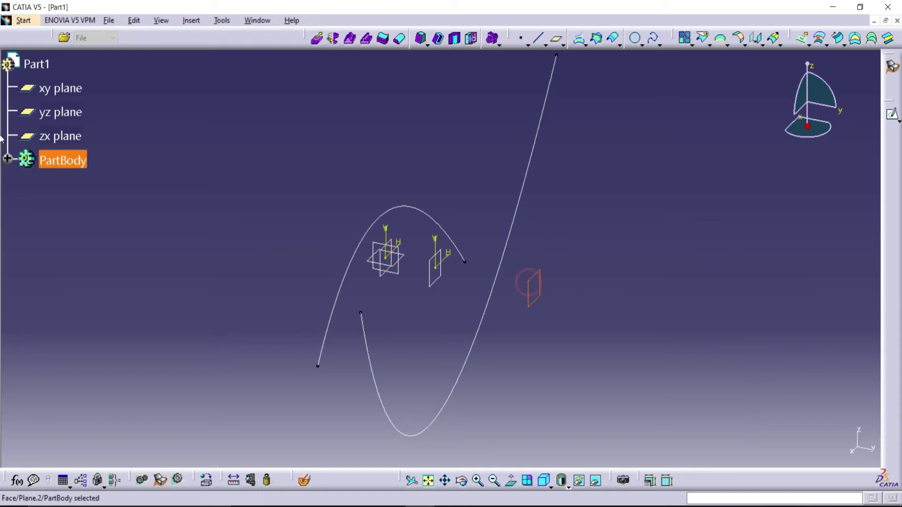
{"action": "left_click", "coordinate": [892, 116]}
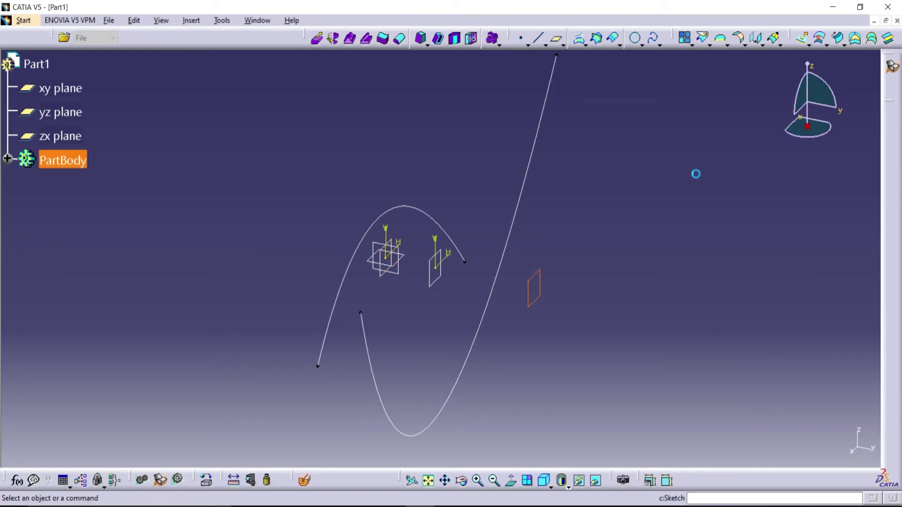
{"action": "left_click", "coordinate": [431, 481]}
{"action": "left_click", "coordinate": [747, 70]}
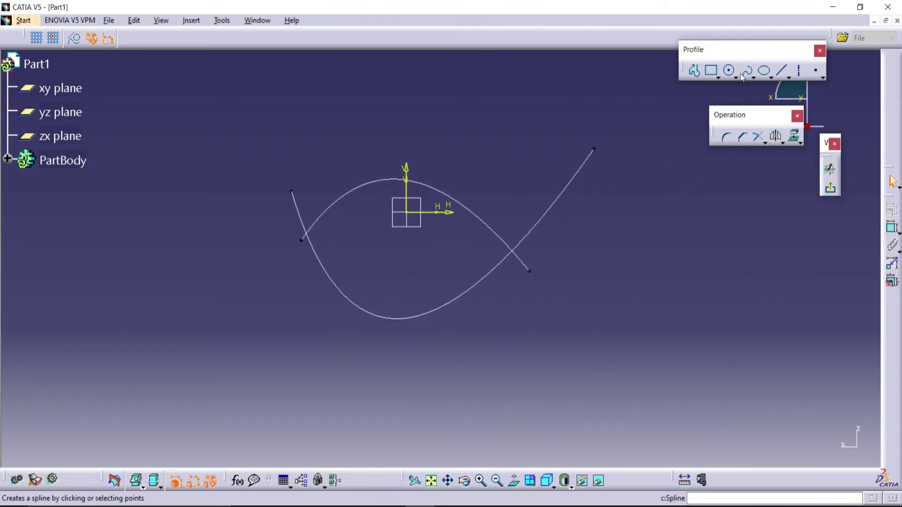
{"action": "left_click", "coordinate": [287, 316]}
{"action": "left_click", "coordinate": [411, 271]}
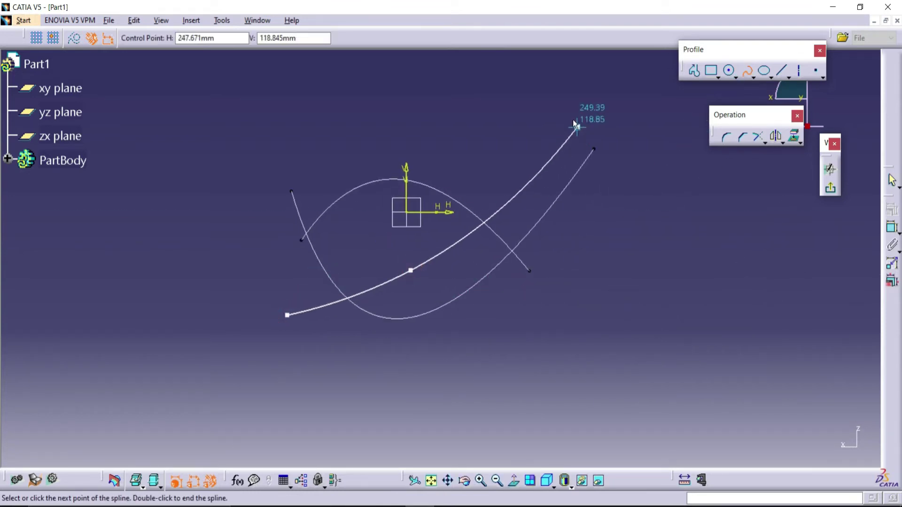
{"action": "left_click", "coordinate": [736, 422]}
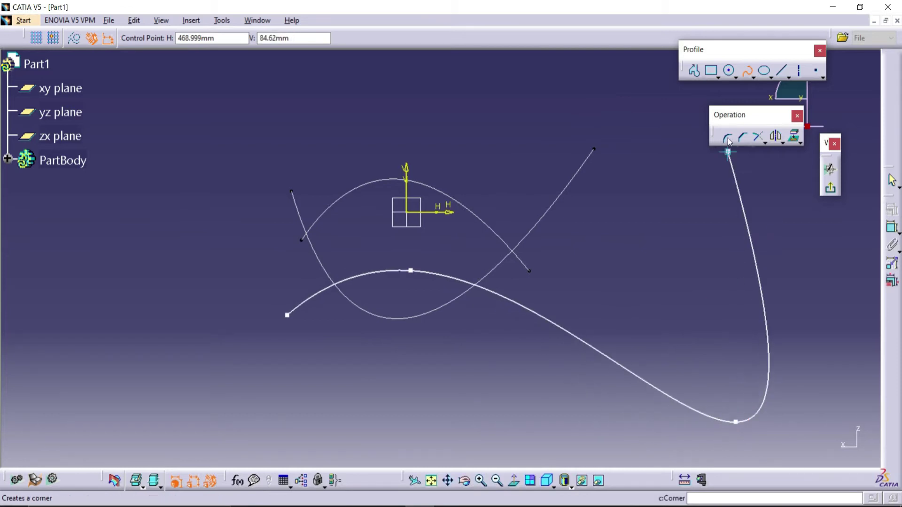
Complete the third spline, exit the sketcher, and orbit to see all three curves in 3D.
{"action": "left_click", "coordinate": [746, 71]}
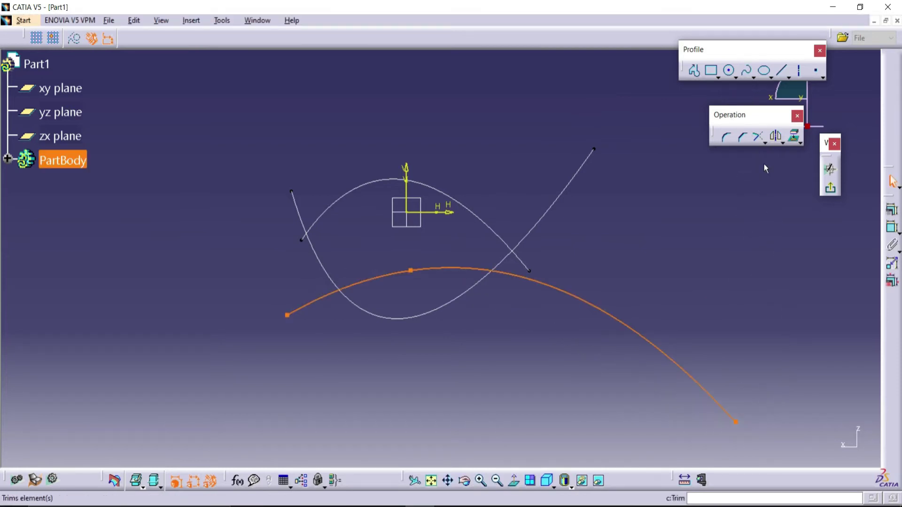
{"action": "left_click", "coordinate": [830, 189]}
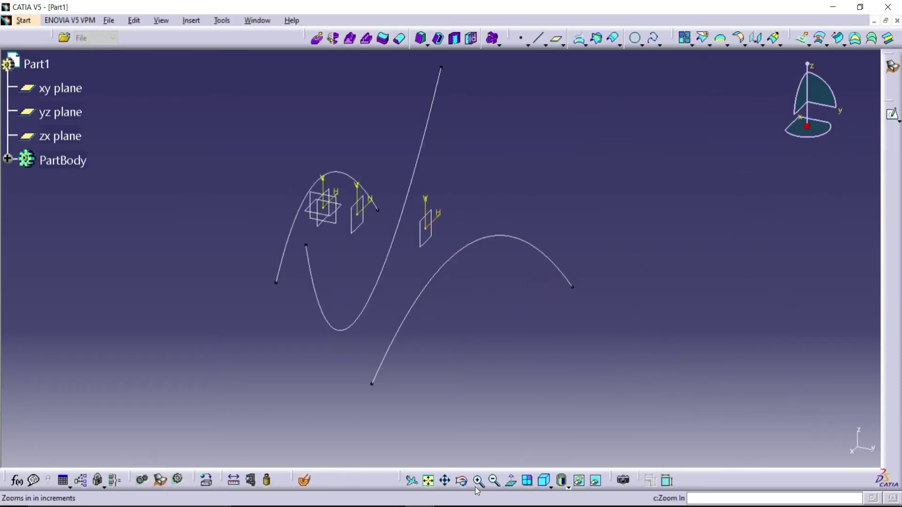
{"action": "left_click_drag", "start_coordinate": [461, 483], "coordinate": [464, 489]}
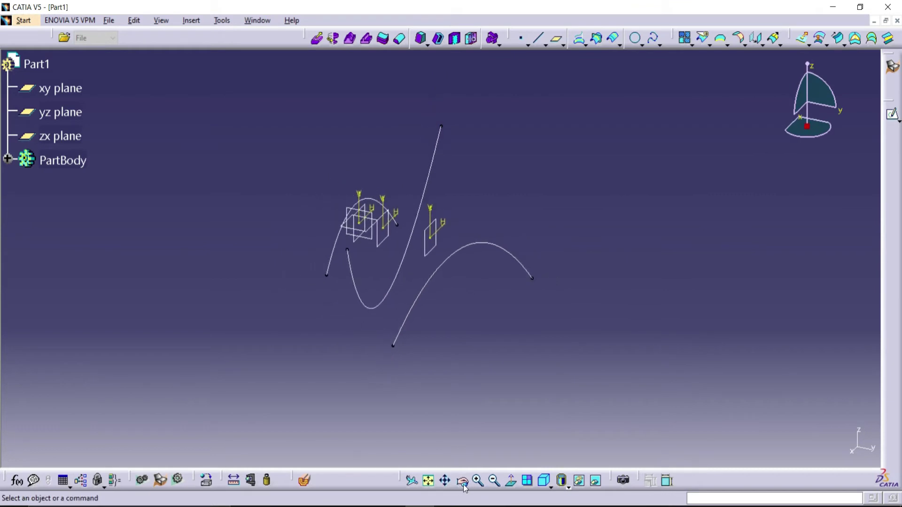
{"action": "left_click", "coordinate": [463, 481]}
{"action": "left_click_drag", "start_coordinate": [354, 310], "coordinate": [183, 162]}
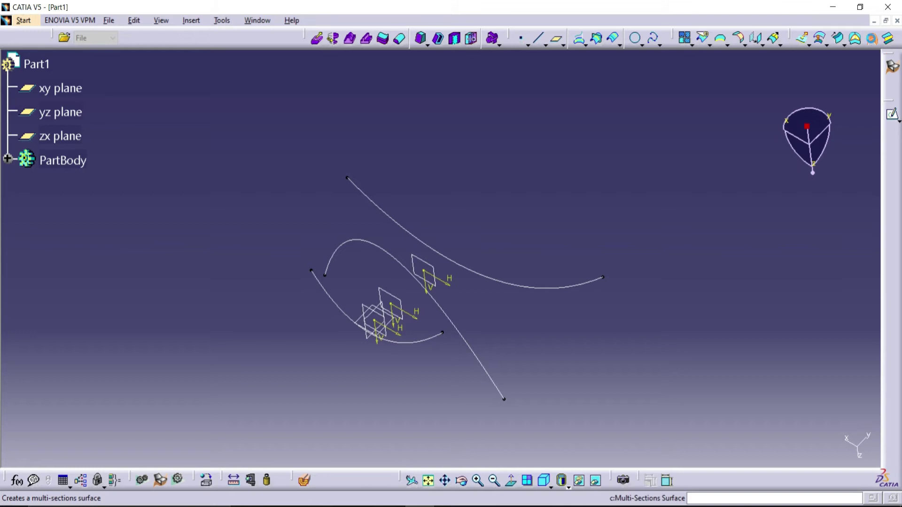
Loft a multi-sections surface through Sketch.1, Sketch.2 and Sketch.3; applying it raises a cusp error.
{"action": "left_click", "coordinate": [596, 38]}
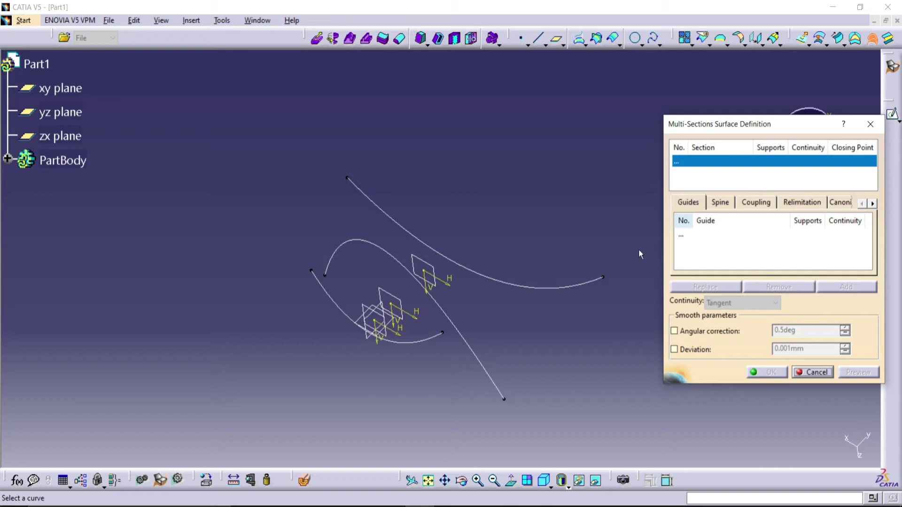
{"action": "left_click", "coordinate": [416, 344]}
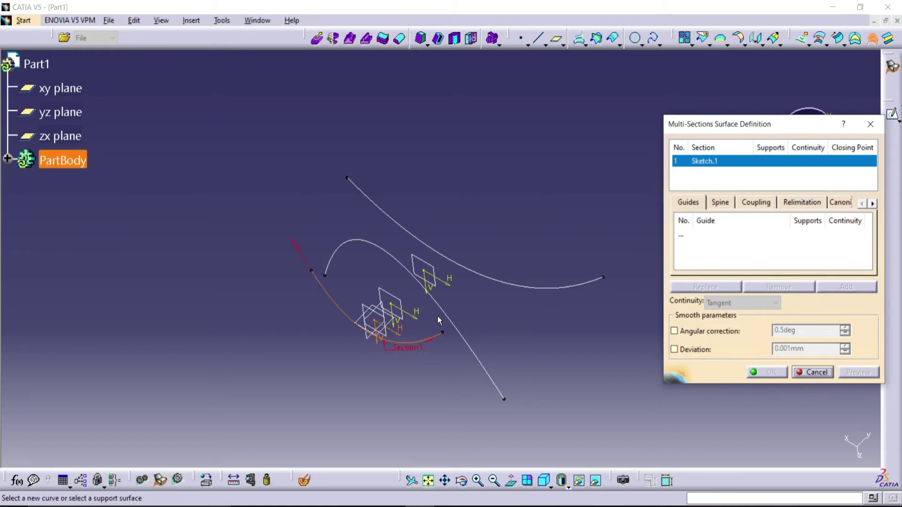
{"action": "left_click", "coordinate": [445, 313]}
{"action": "left_click", "coordinate": [479, 275]}
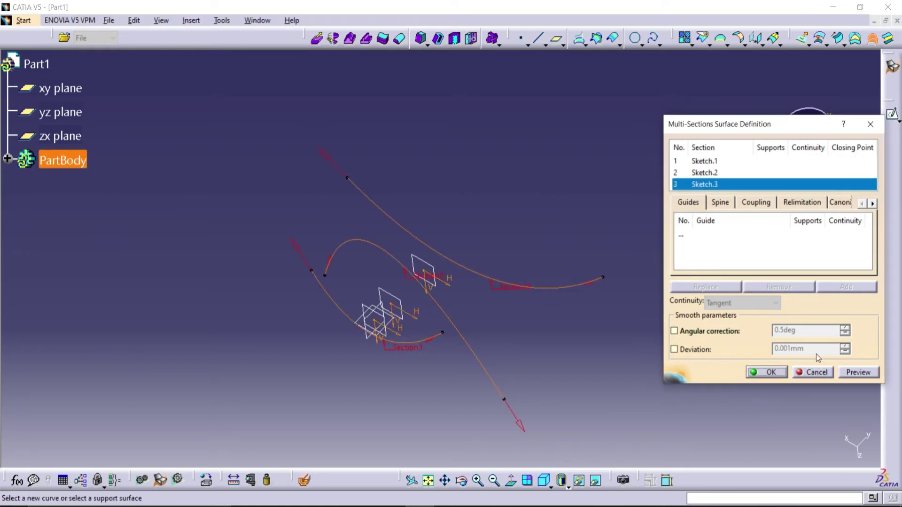
{"action": "left_click", "coordinate": [767, 372]}
{"action": "middle_click_drag", "start_coordinate": [504, 455], "coordinate": [410, 302]}
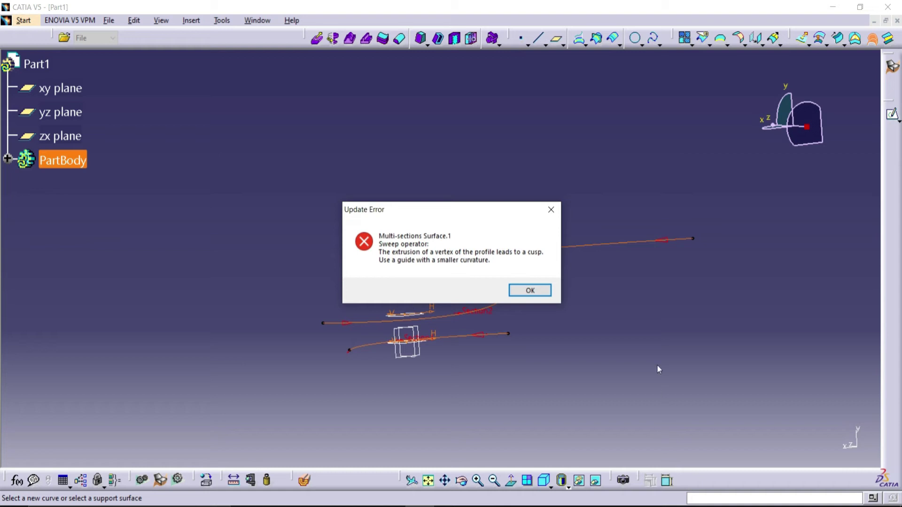
Dismiss the cusp Update Error and cancel the Multi-Sections Surface definition.
{"action": "left_click", "coordinate": [530, 290]}
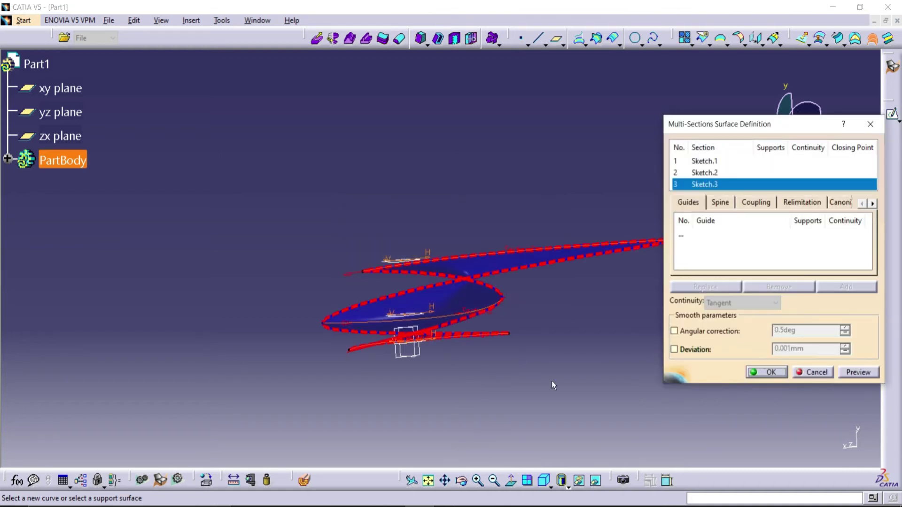
{"action": "left_click", "coordinate": [871, 124]}
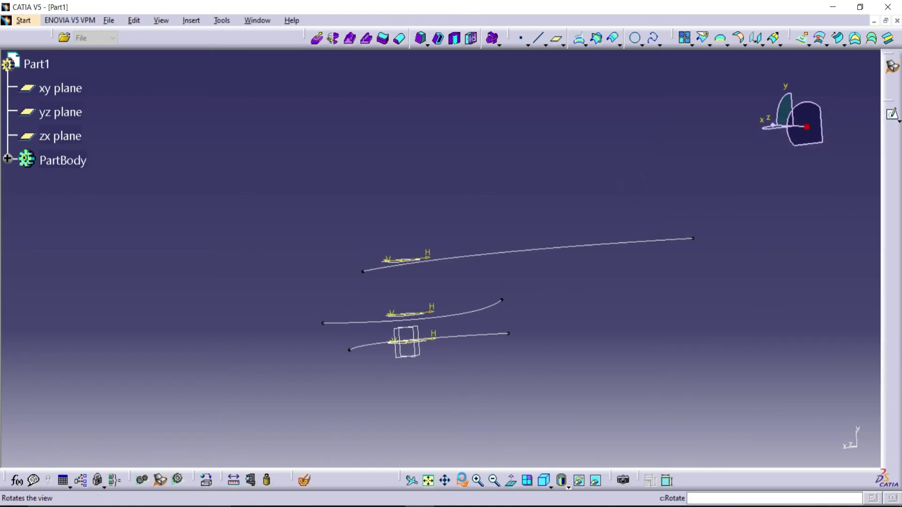
{"action": "left_click_drag", "start_coordinate": [461, 481], "coordinate": [560, 221]}
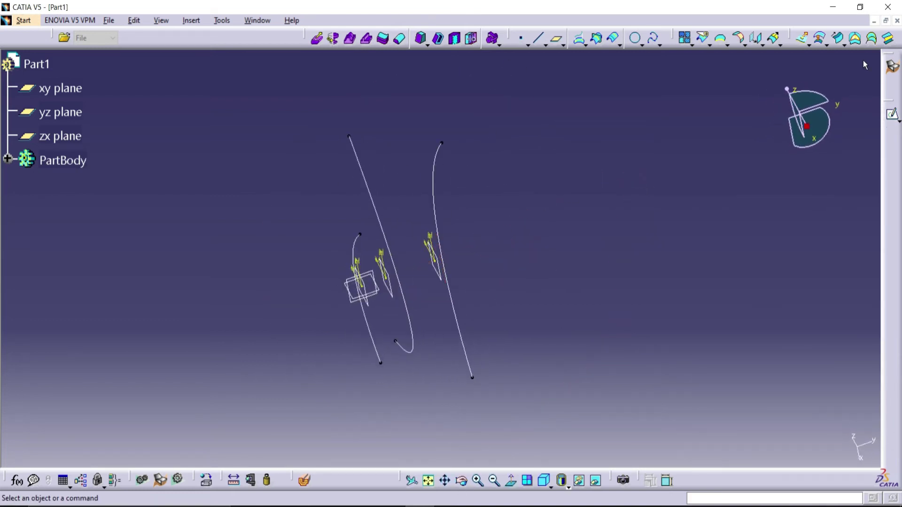
Begin a new multi-sections surface with Sketch.1, Sketch.2 and Sketch.3 selected as sections.
{"action": "left_click", "coordinate": [872, 39]}
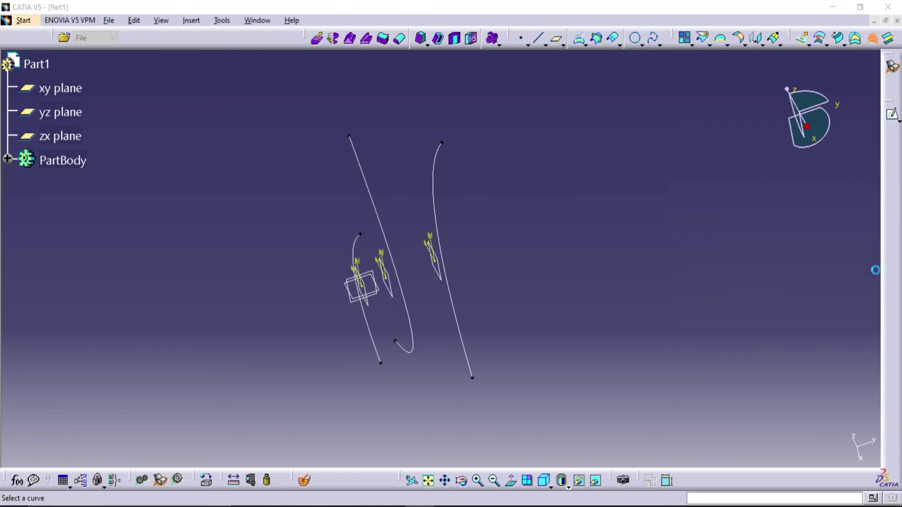
{"action": "left_click", "coordinate": [356, 248]}
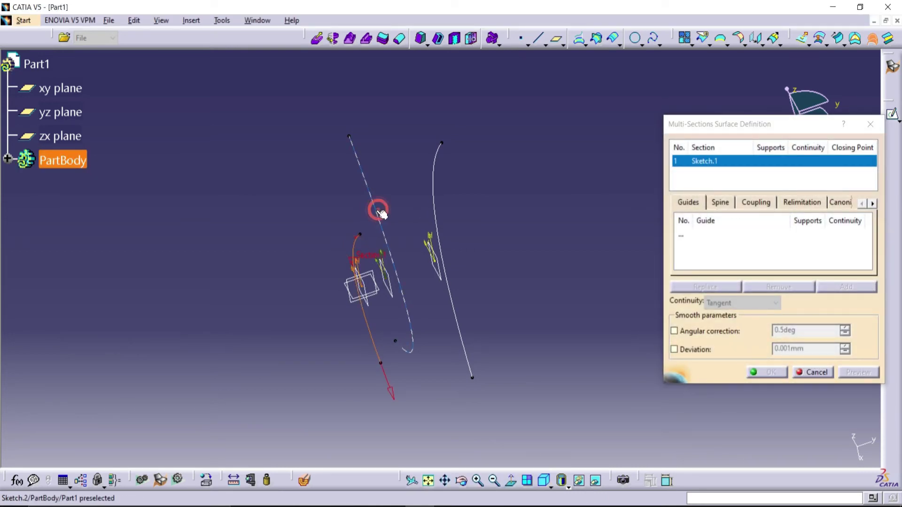
{"action": "left_click", "coordinate": [376, 209]}
{"action": "left_click", "coordinate": [433, 194]}
{"action": "middle_click_drag", "start_coordinate": [444, 194], "coordinate": [466, 300]}
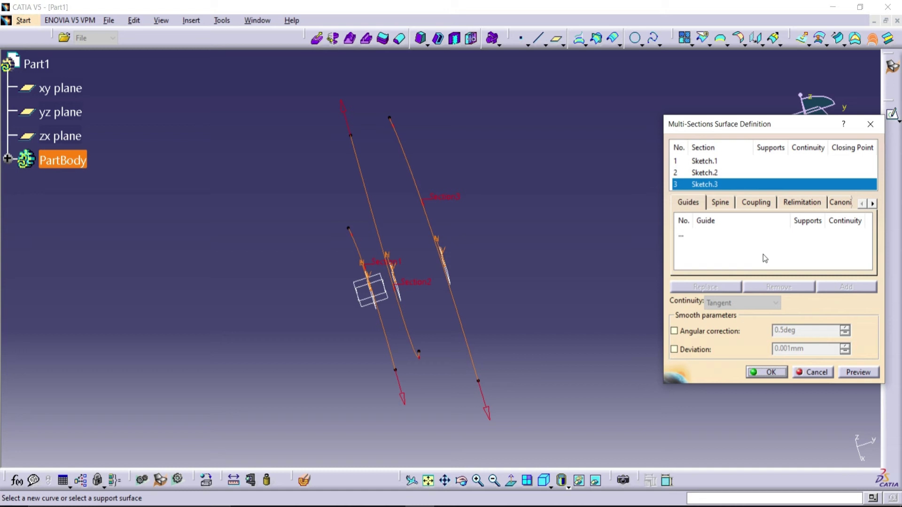
Create Coupling1 through the top end vertices of Sketch.1, Sketch.2 and Sketch.3.
{"action": "left_click", "coordinate": [761, 205]}
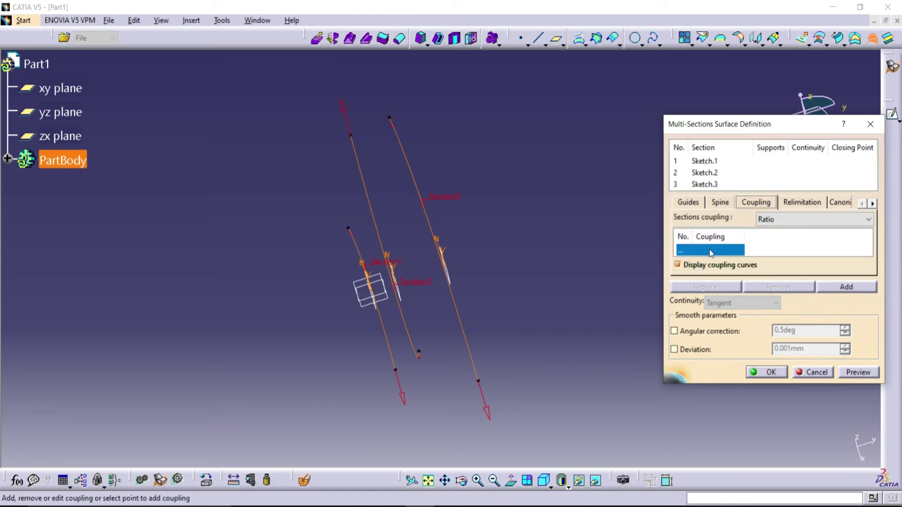
{"action": "left_click", "coordinate": [348, 230]}
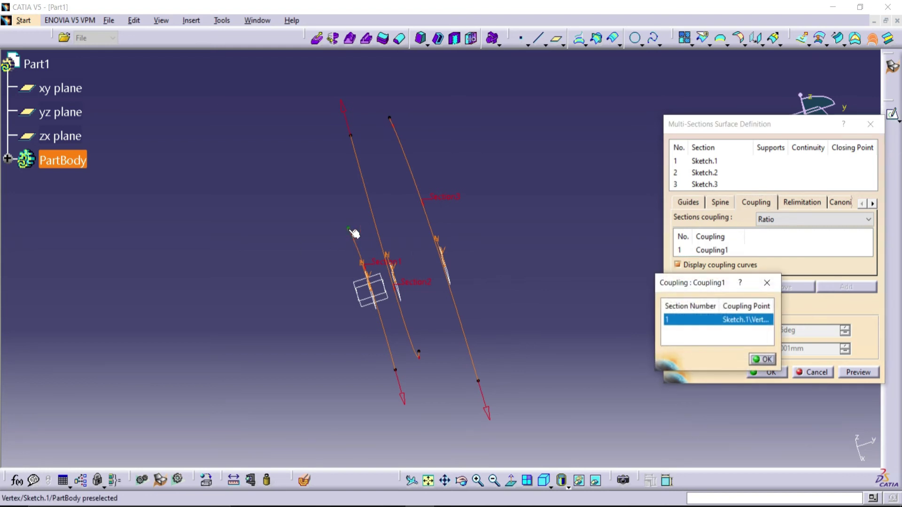
{"action": "left_click_drag", "start_coordinate": [701, 284], "coordinate": [543, 155]}
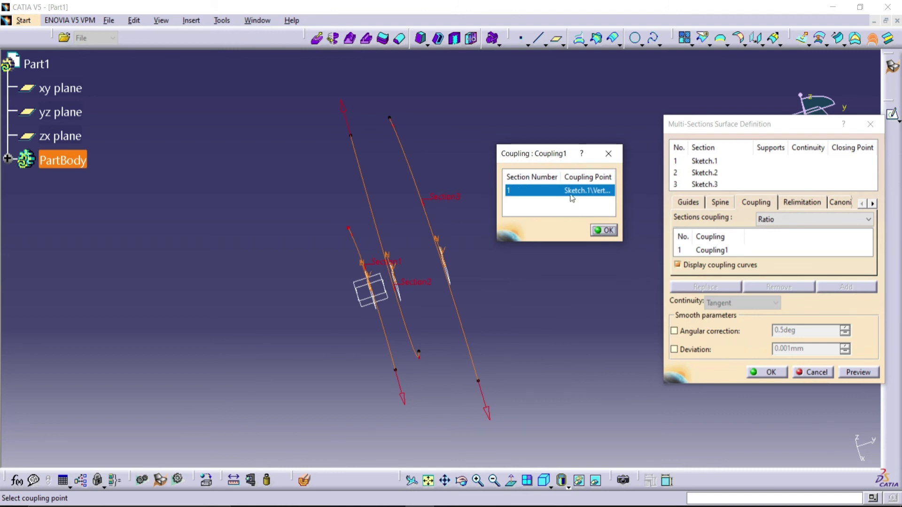
{"action": "left_click", "coordinate": [351, 136]}
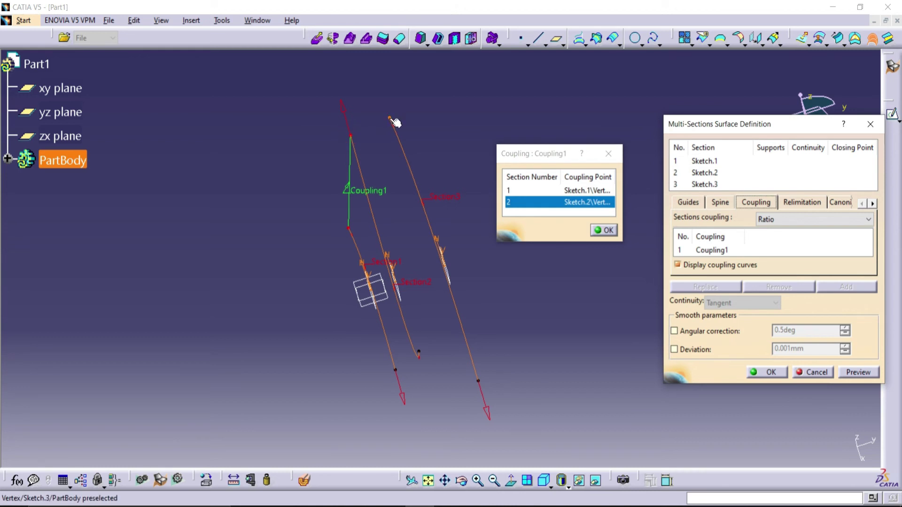
{"action": "left_click", "coordinate": [391, 118]}
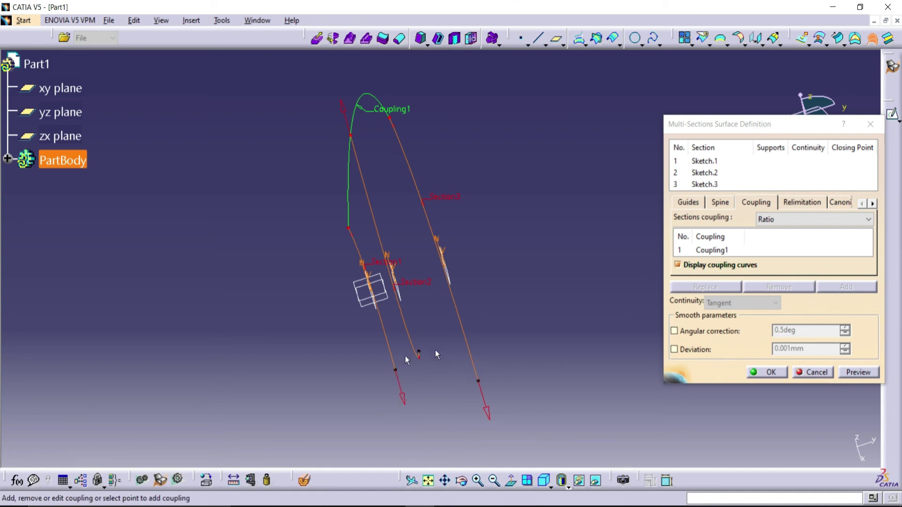
Add Coupling2 through the lower end vertices of Sketch.1, Sketch.2 and Sketch.3.
{"action": "left_click", "coordinate": [727, 251]}
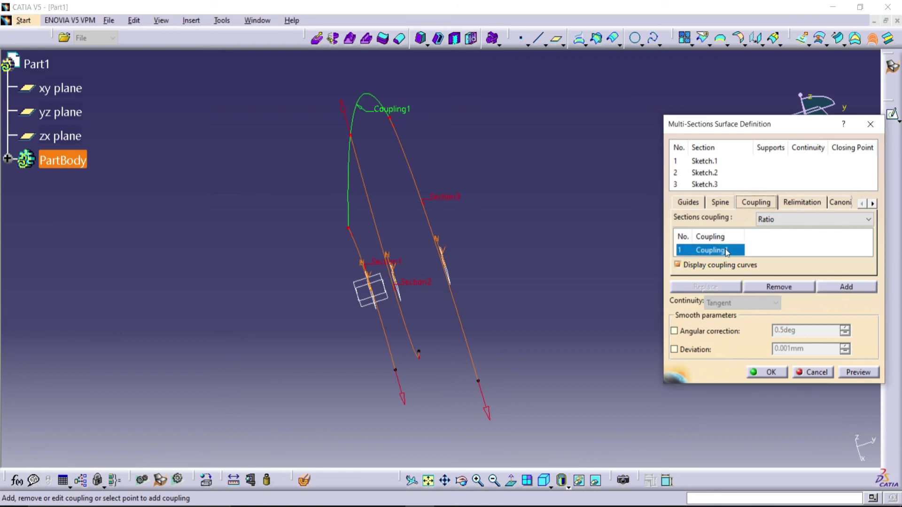
{"action": "left_click", "coordinate": [396, 370]}
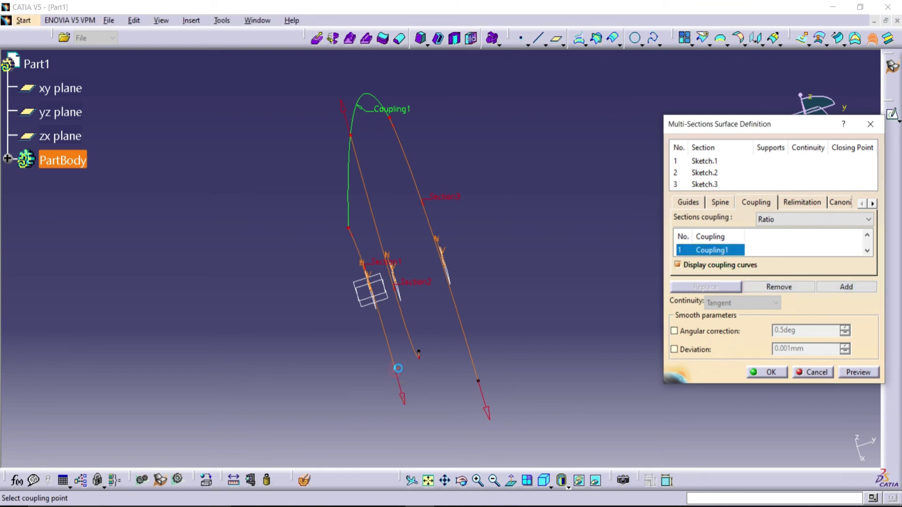
{"action": "left_click", "coordinate": [419, 353]}
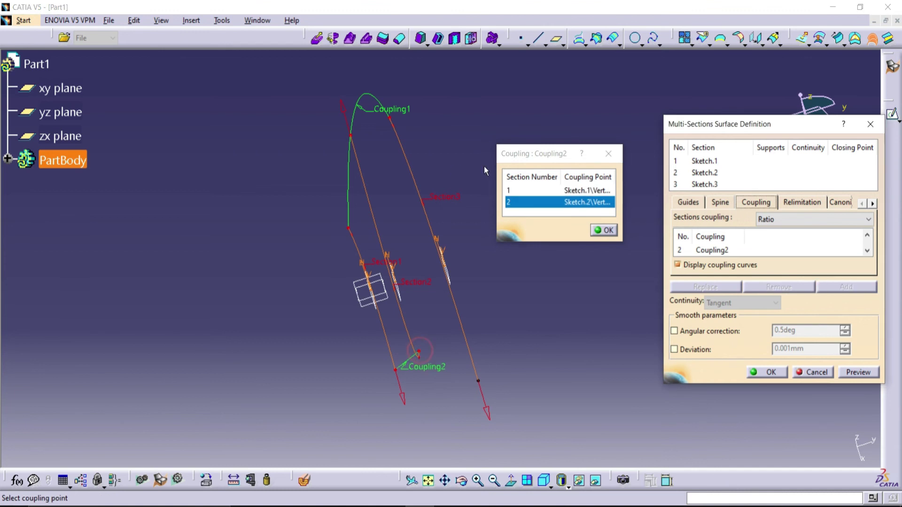
{"action": "left_click", "coordinate": [478, 379]}
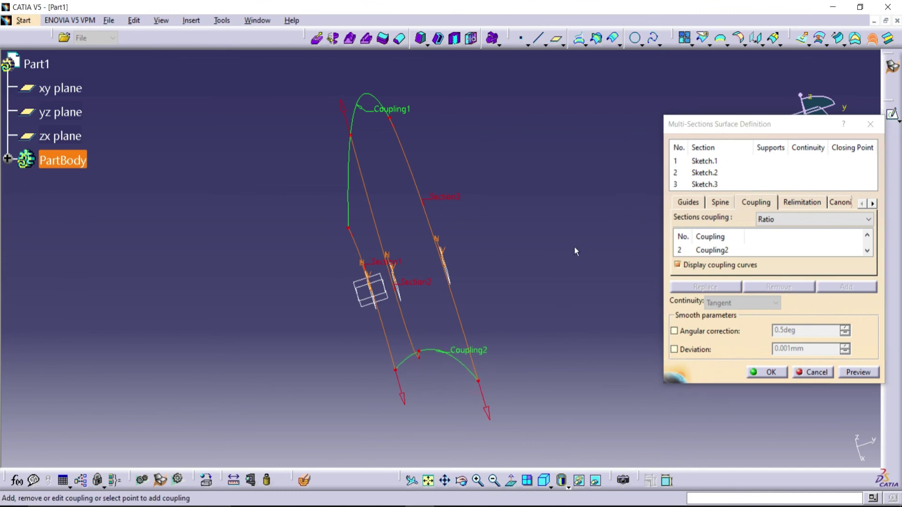
{"action": "left_click", "coordinate": [463, 481]}
{"action": "left_click_drag", "start_coordinate": [339, 262], "coordinate": [403, 281]}
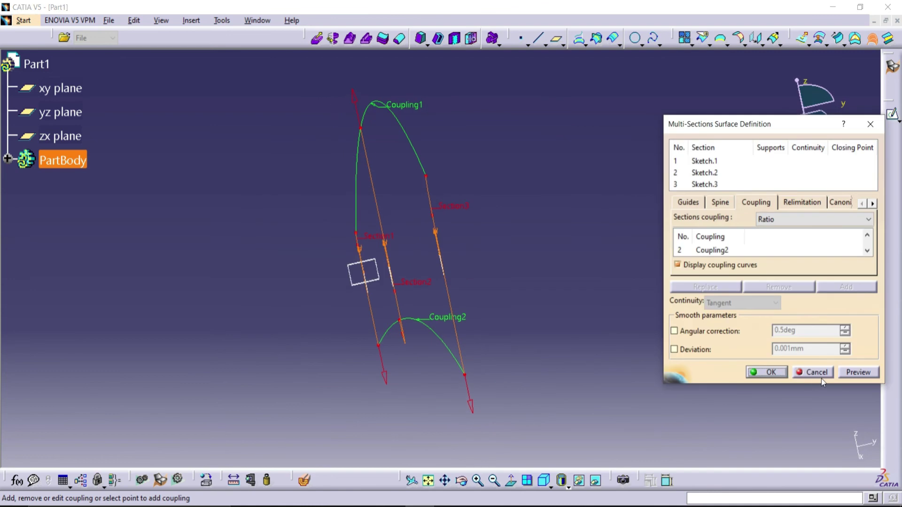
Preview and confirm the multi-sections surface, then orbit to inspect the twisted blade.
{"action": "left_click", "coordinate": [851, 378]}
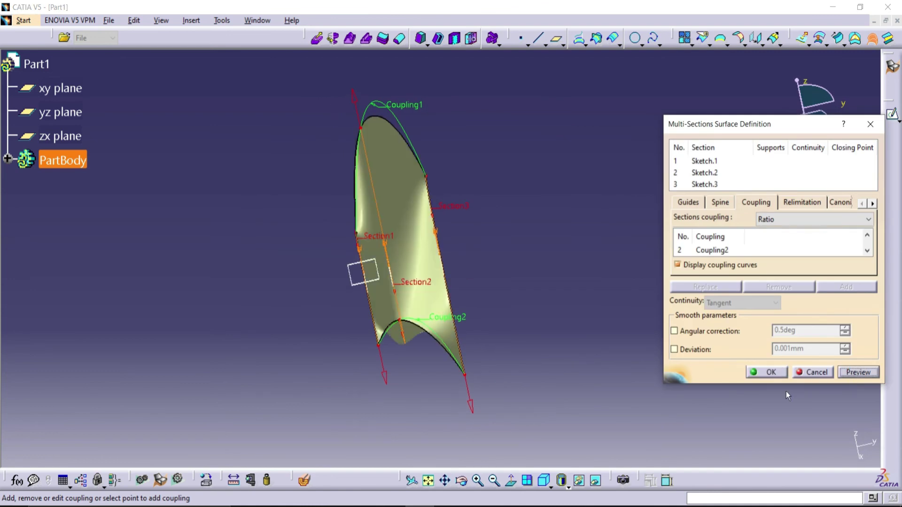
{"action": "left_click", "coordinate": [765, 373]}
{"action": "middle_click_drag", "start_coordinate": [459, 329], "coordinate": [591, 293]}
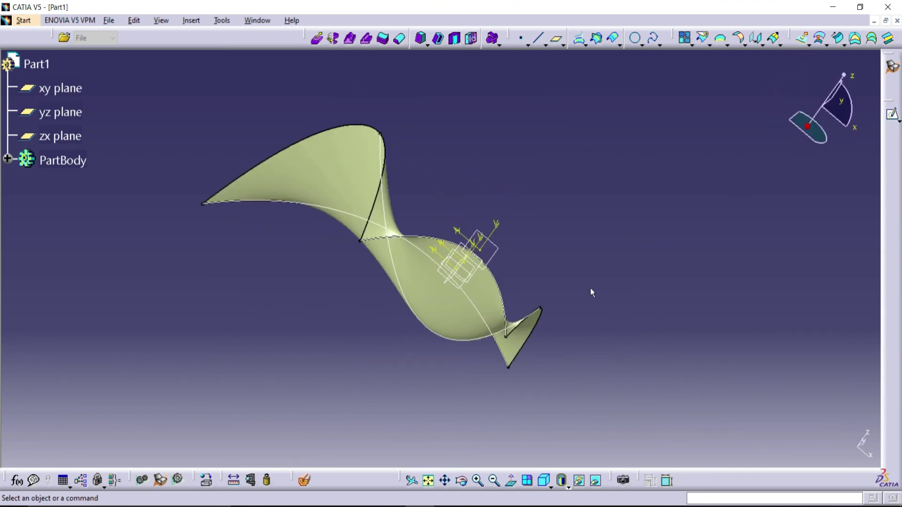